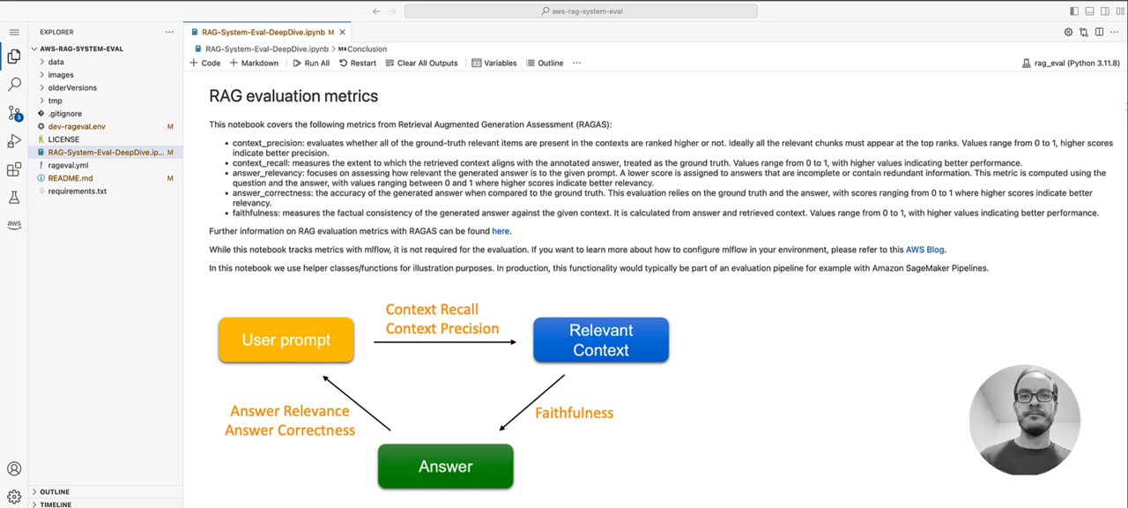
scroll(912, 326, "up", 8)
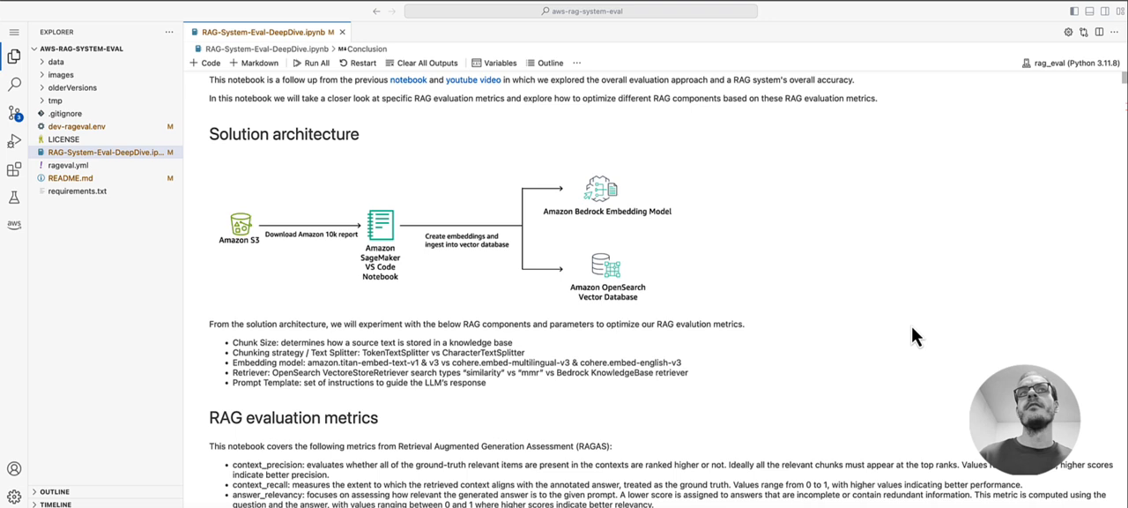
scroll(912, 325, "up", 2)
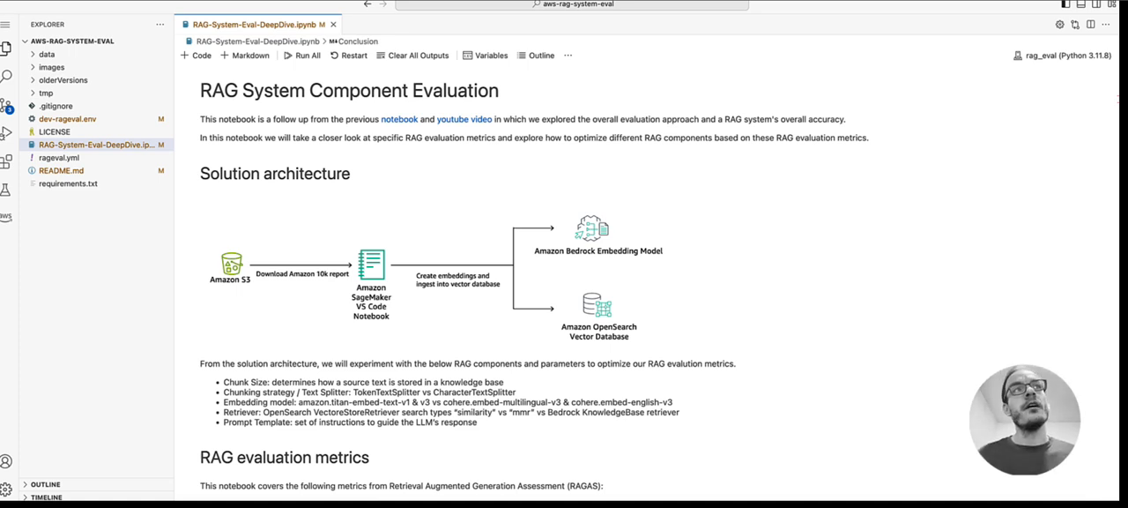
mouse_move(77, 126)
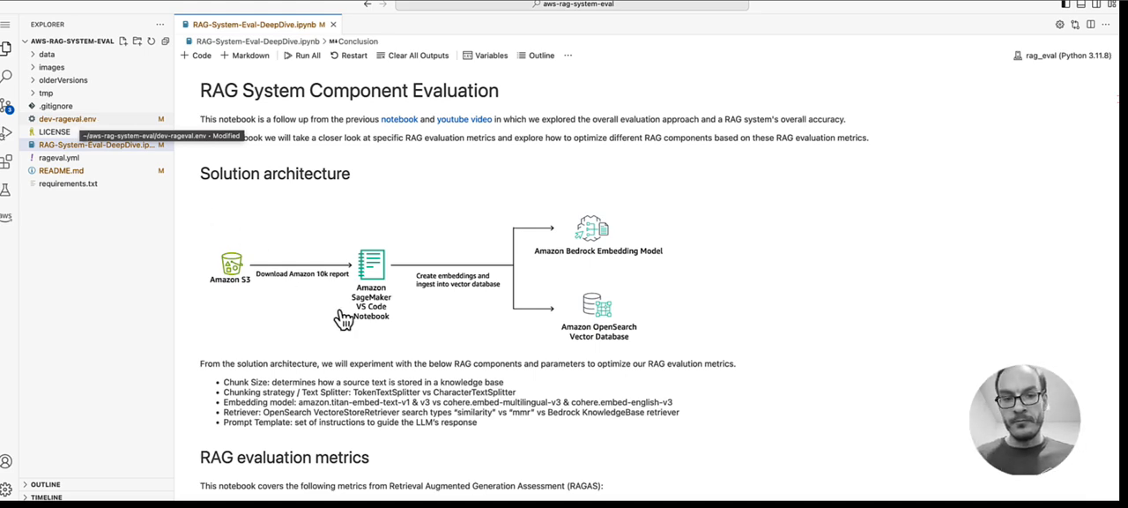
scroll(344, 322, "down", 5)
scroll(366, 330, "down", 5)
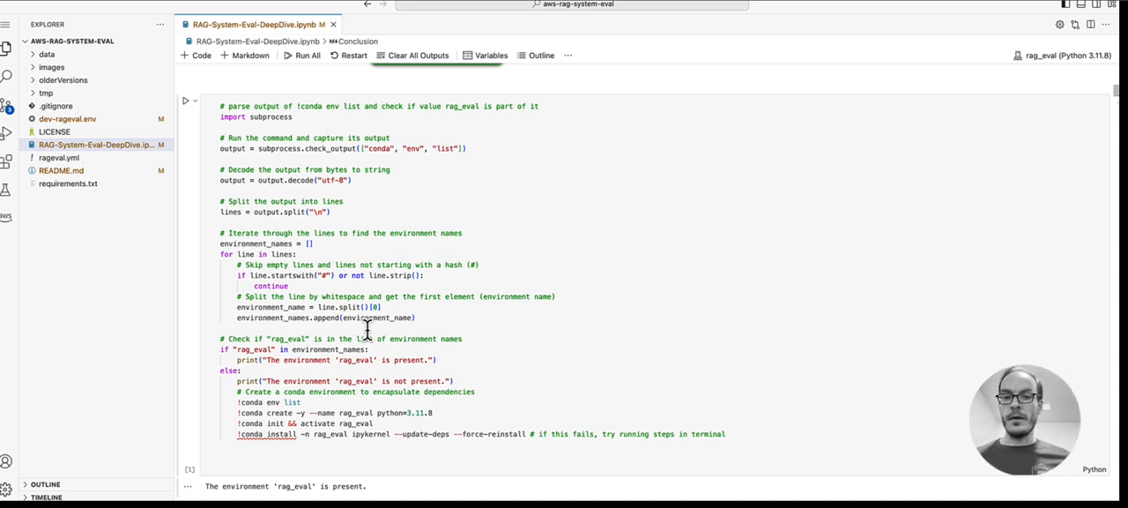
scroll(388, 335, "down", 5)
scroll(414, 342, "up", 3)
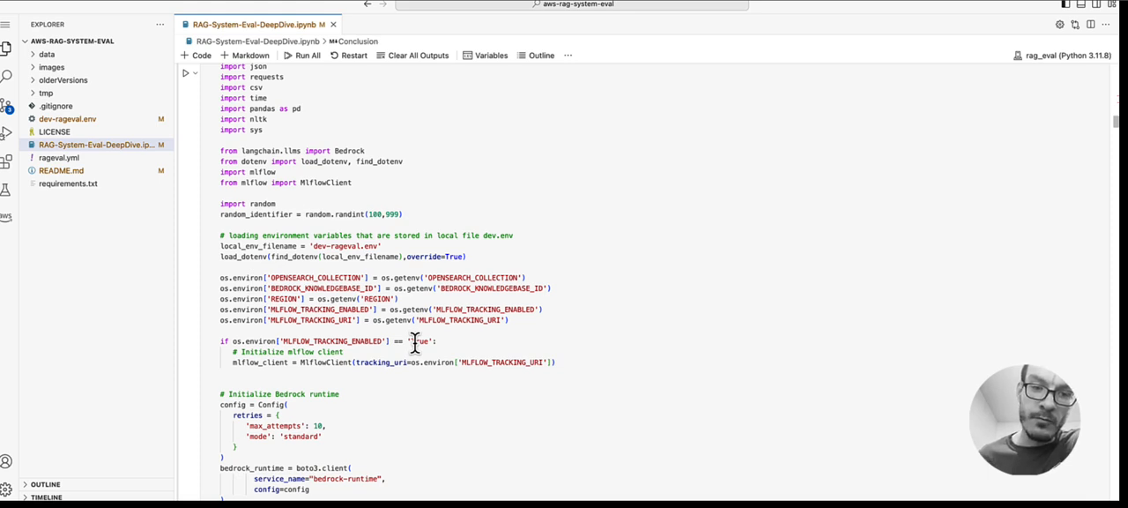
scroll(414, 344, "down", 10)
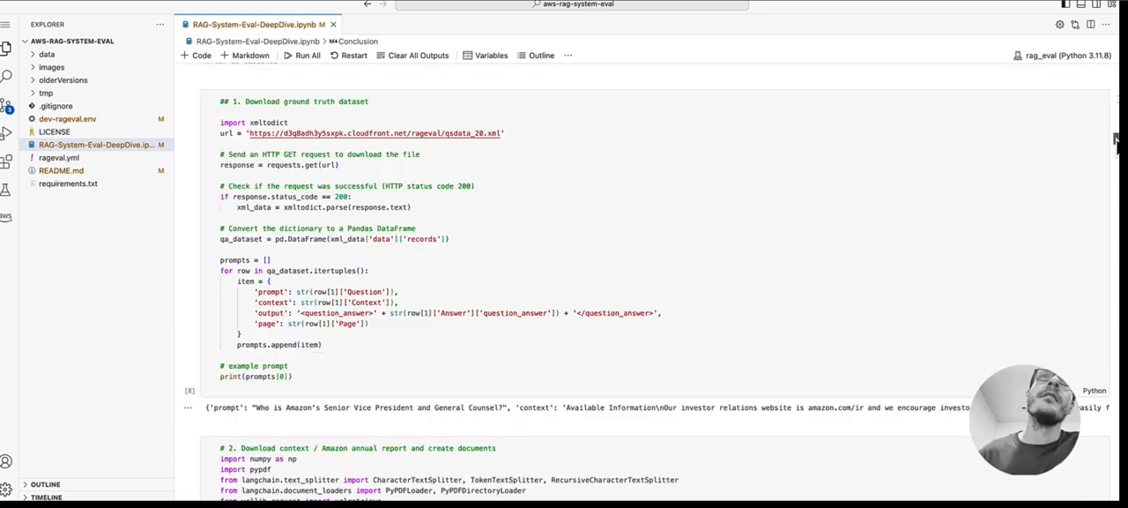
scroll(565, 265, "up", 1)
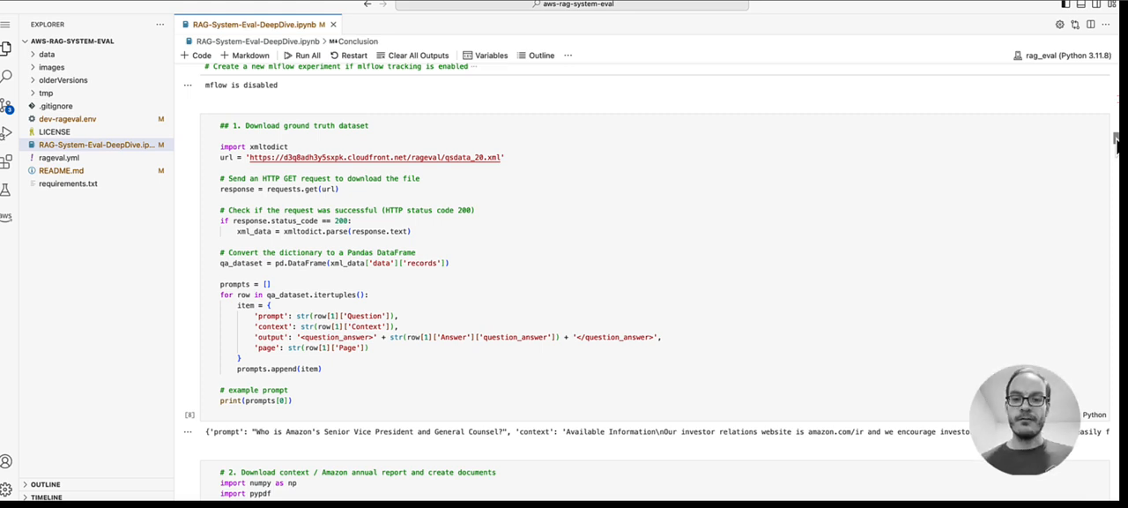
left_click_drag(1117, 141, 1116, 151)
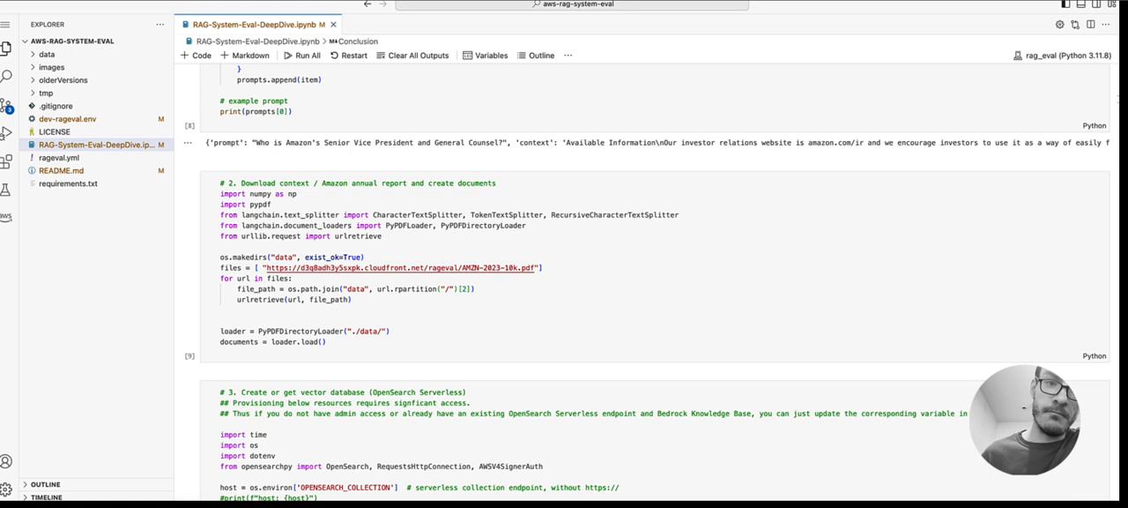
Select the '# 3. Create or get vector database' OpenSearch Serverless cell.
left_click(362, 397)
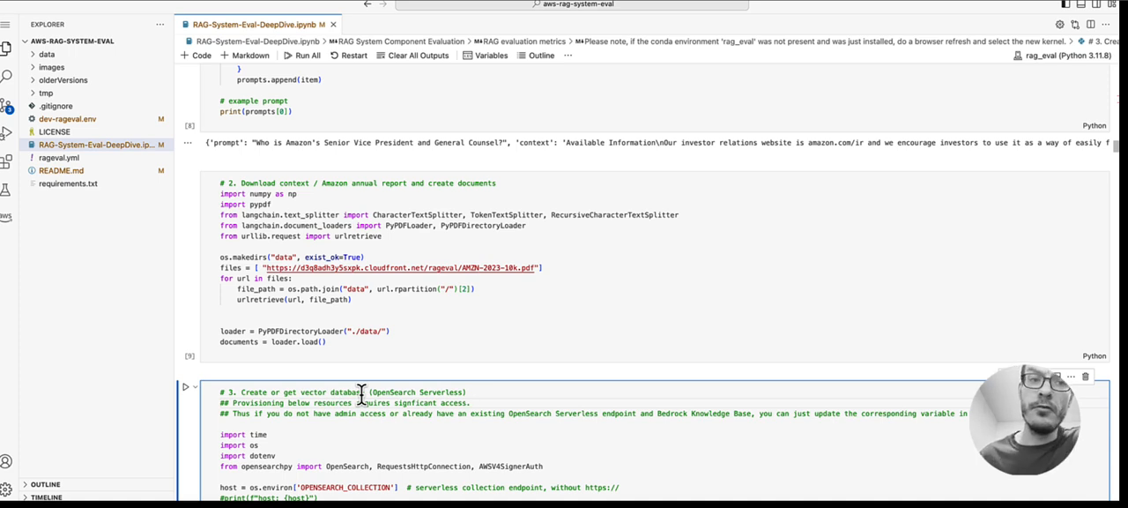
Collapse cell 3 and scroll through the Claude prompt templates to the section 5 helper functions.
double_click(361, 391)
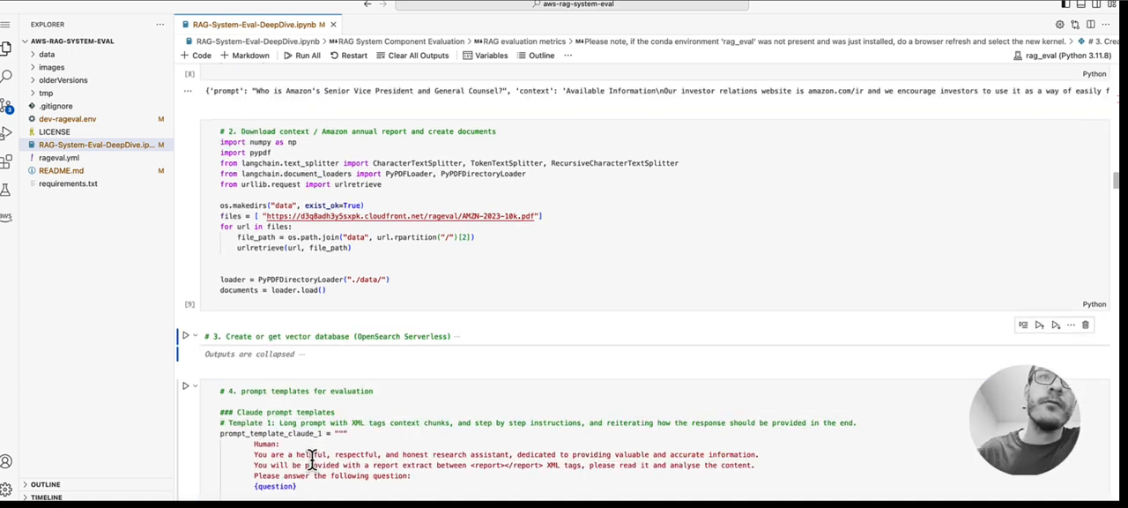
scroll(310, 457, "down", 3)
scroll(311, 456, "down", 2)
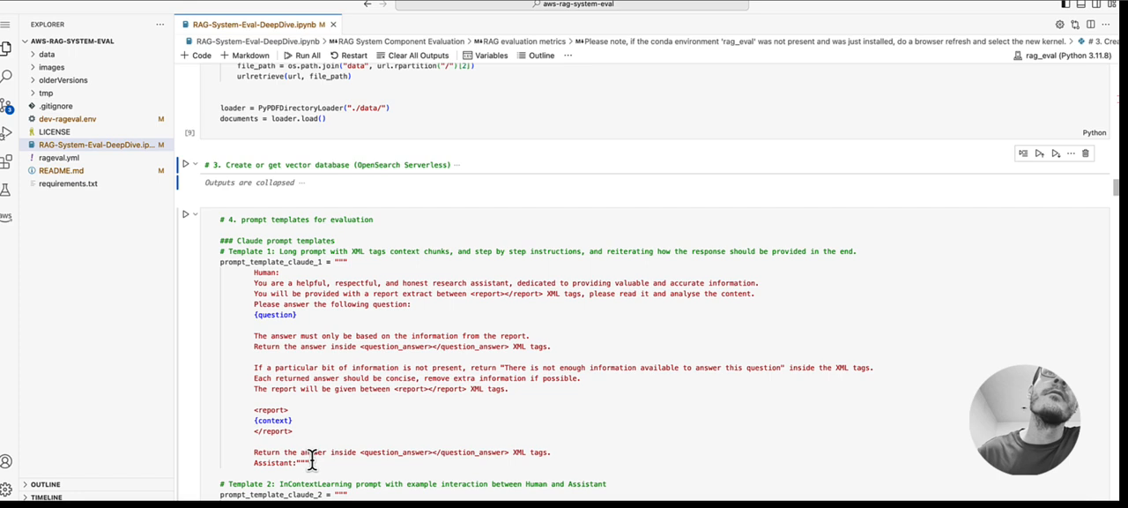
scroll(310, 459, "down", 2)
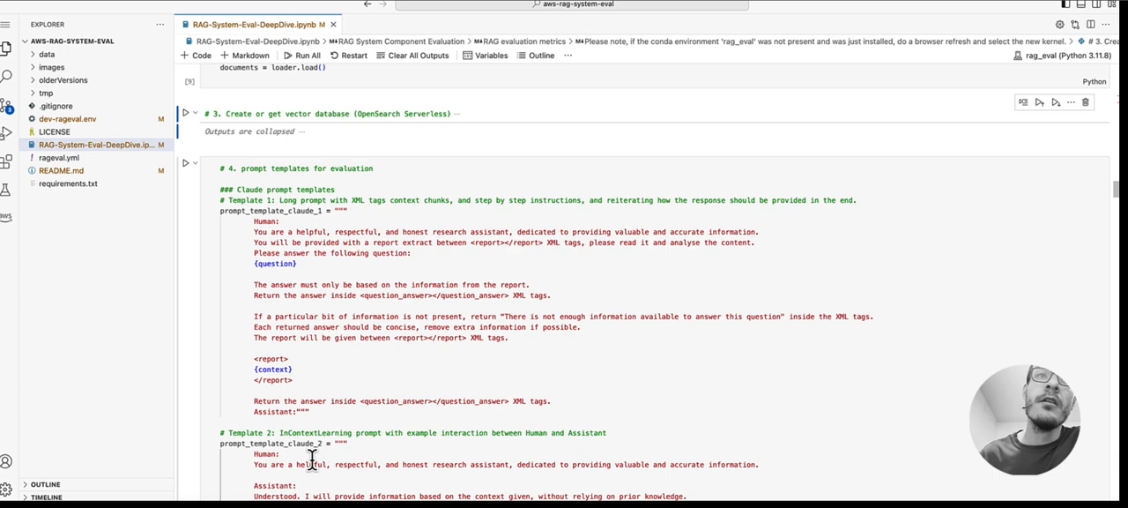
scroll(345, 375, "down", 5)
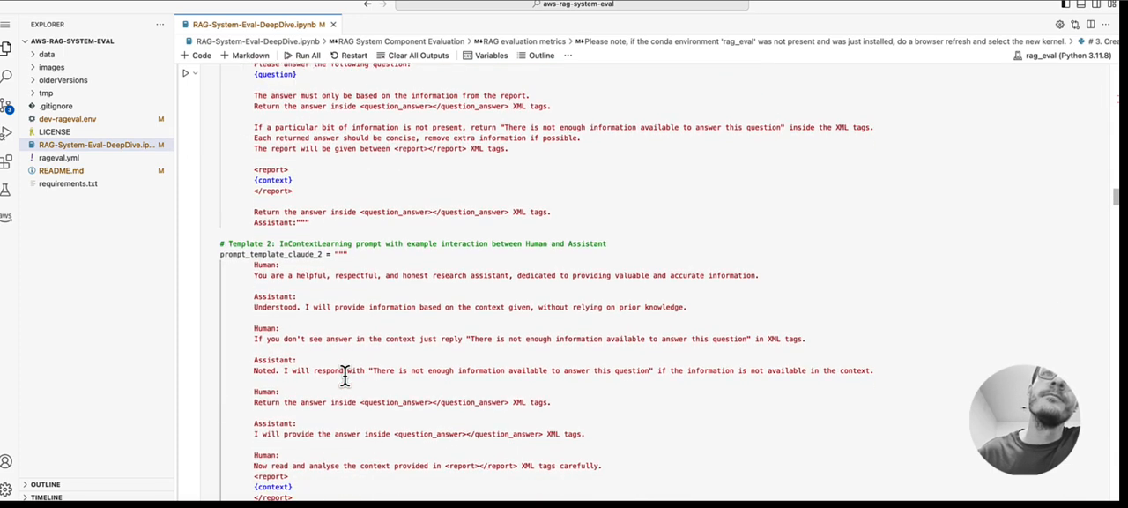
scroll(344, 374, "down", 3)
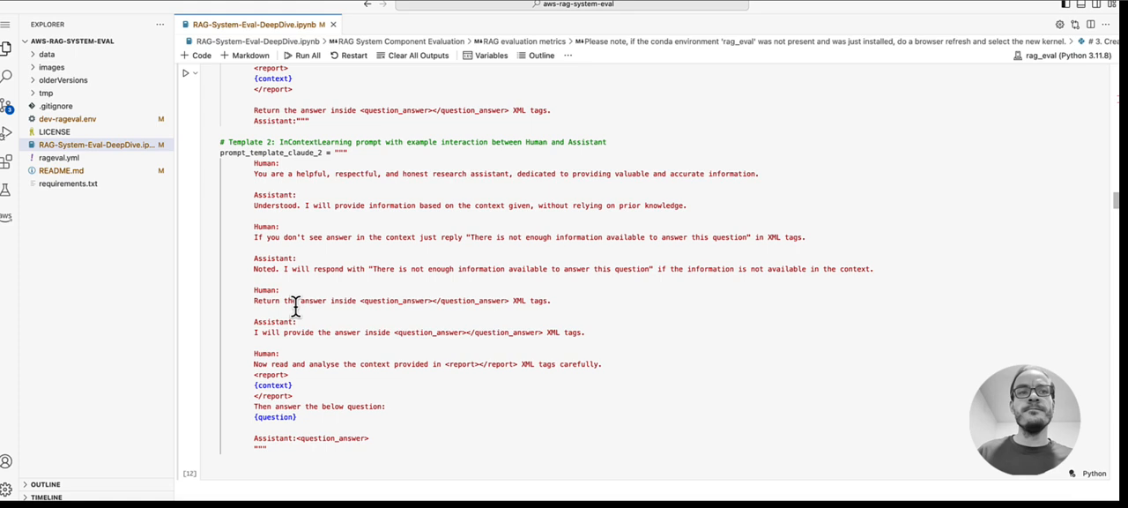
scroll(300, 309, "down", 6)
scroll(317, 343, "down", 3)
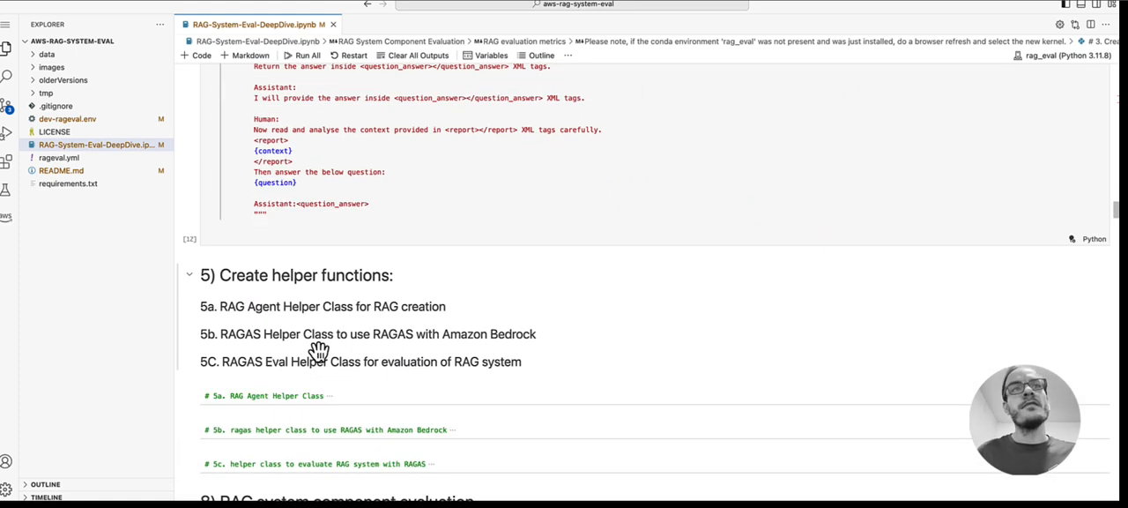
scroll(318, 349, "down", 1)
scroll(316, 353, "down", 2)
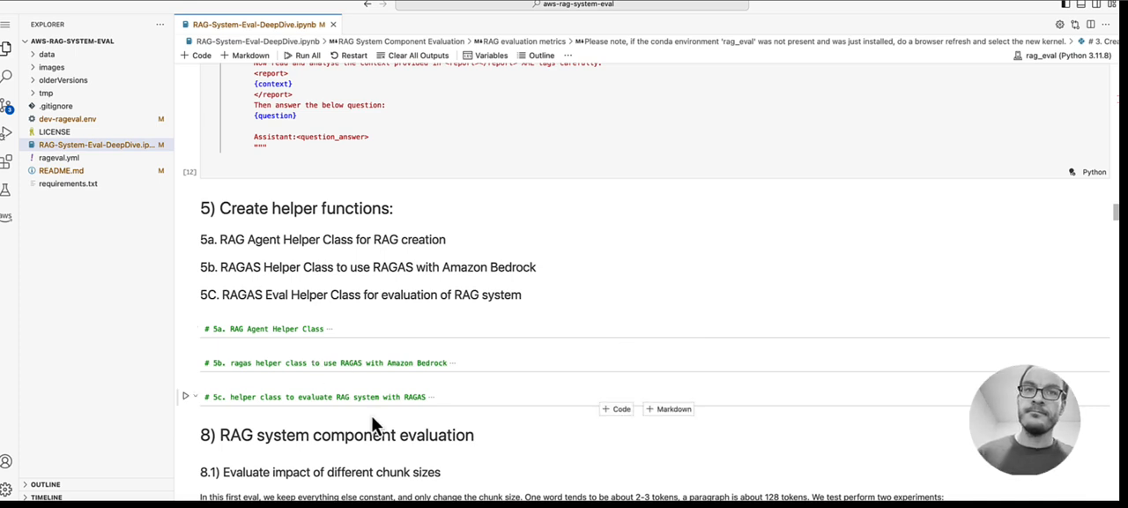
scroll(710, 438, "down", 1)
scroll(710, 439, "down", 3)
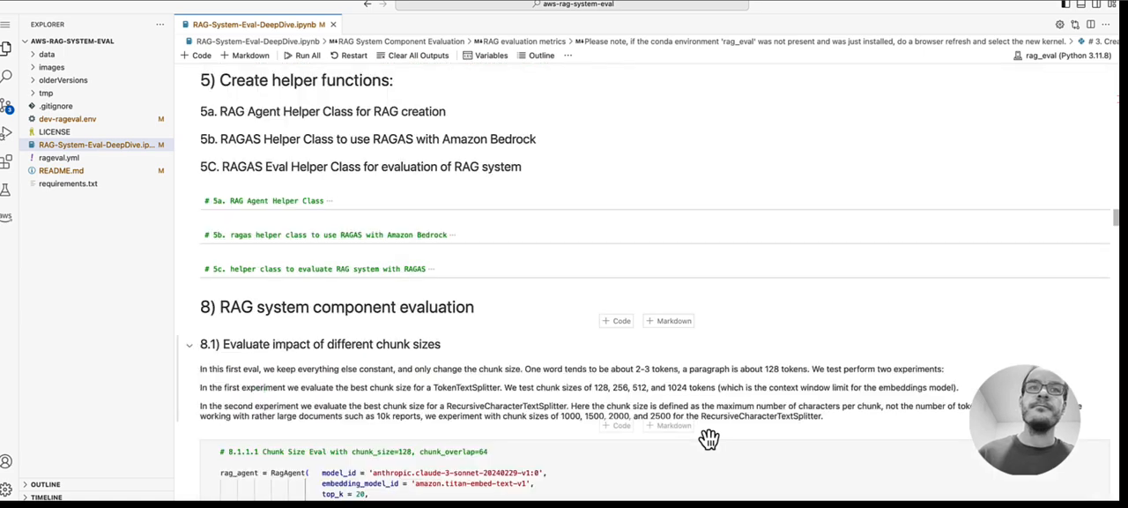
scroll(706, 432, "down", 2)
scroll(703, 430, "down", 2)
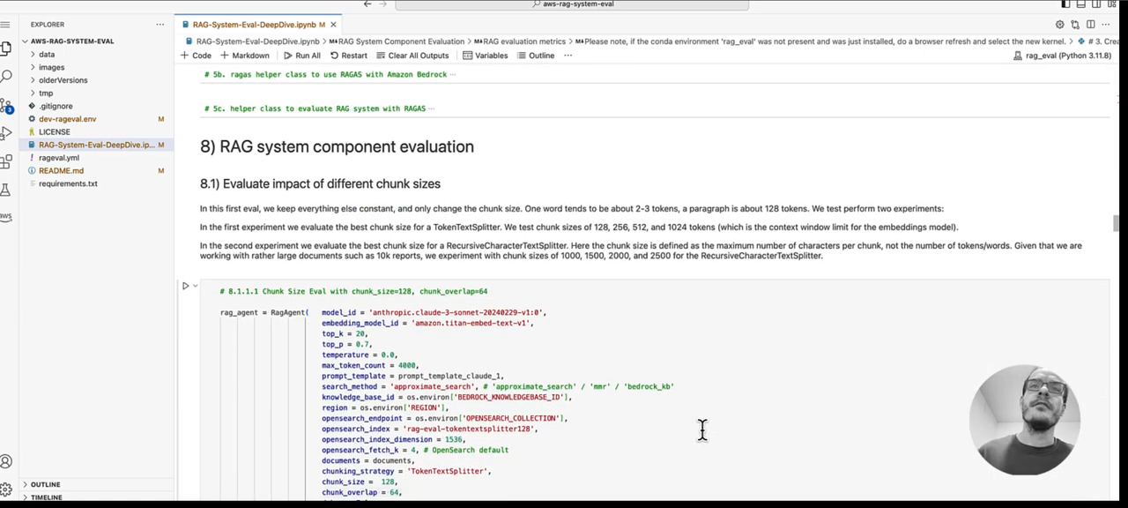
scroll(703, 430, "down", 1)
scroll(702, 430, "down", 2)
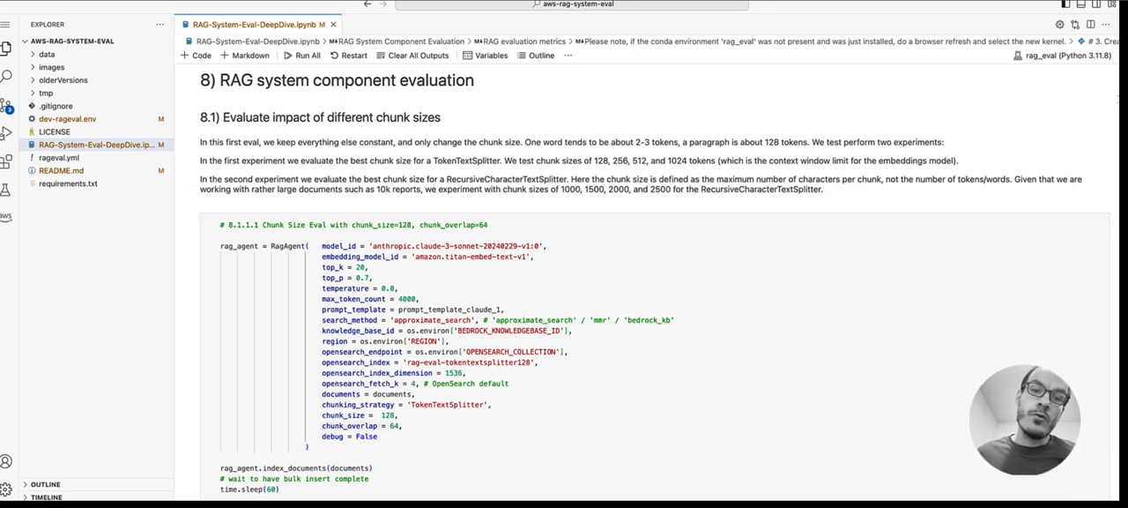
mouse_move(564, 352)
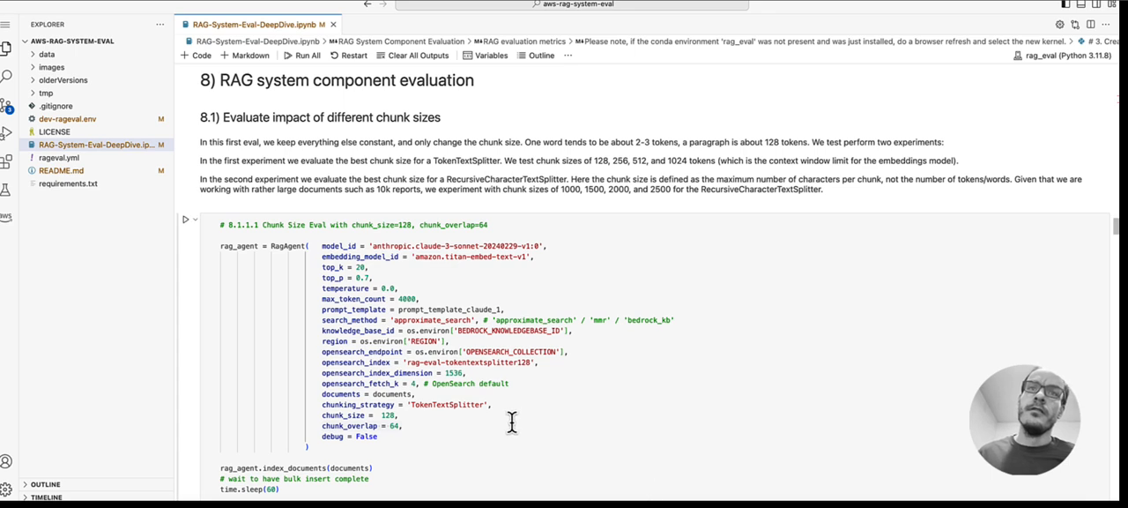
Highlight cell 8.1.1.1's chunking_strategy, chunk_size 128 and chunk_overlap lines and the RagAgent class.
left_click(511, 406)
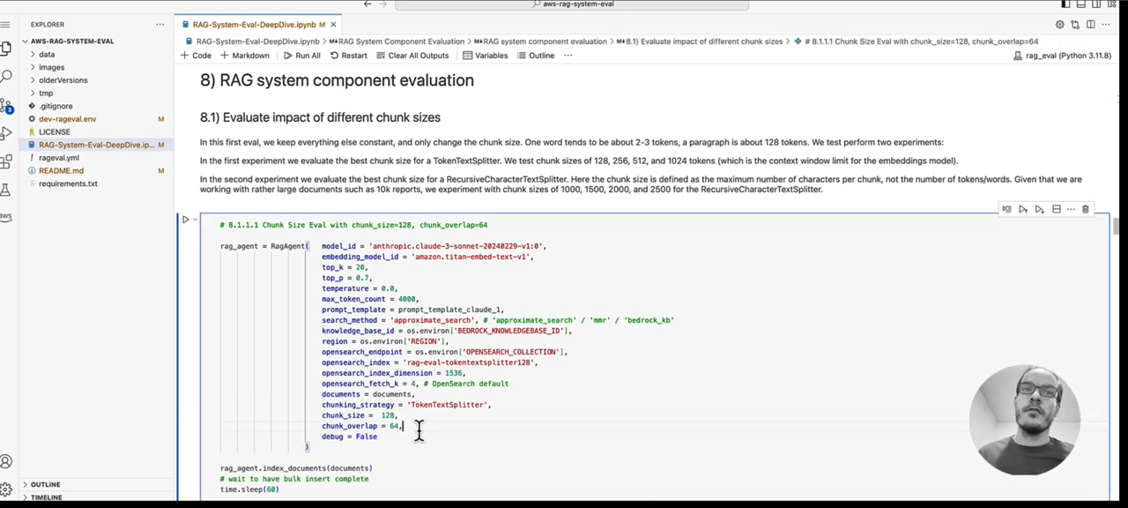
mouse_move(404, 426)
left_mouse_down()
mouse_move(324, 414)
mouse_move(322, 404)
left_mouse_up()
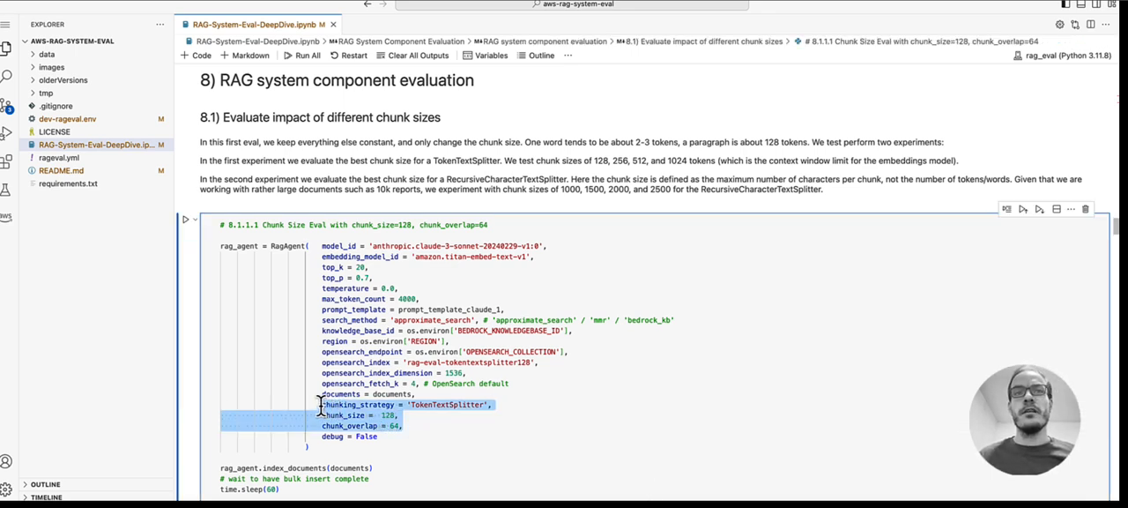
double_click(288, 245)
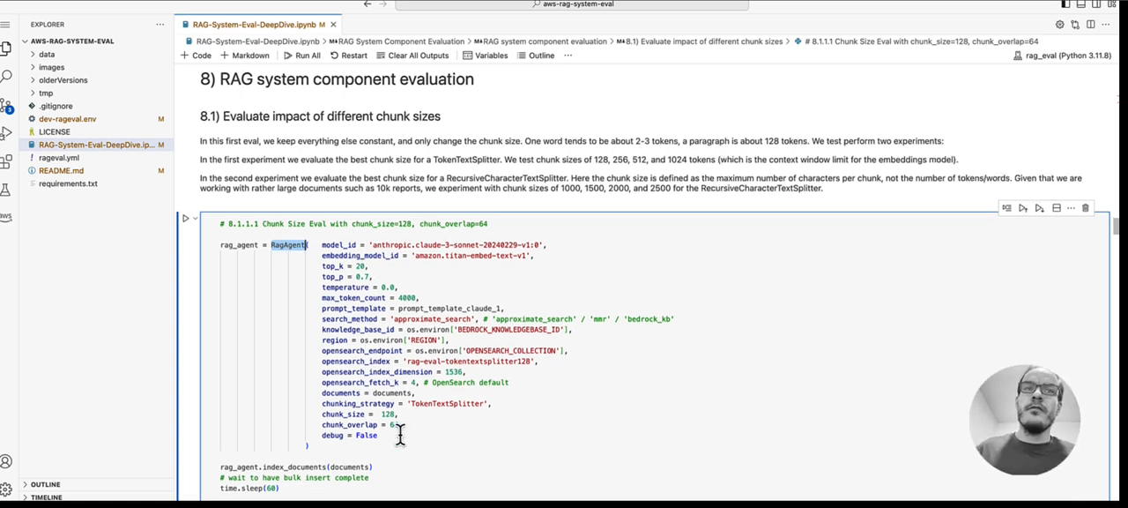
scroll(396, 388, "down", 2)
scroll(396, 388, "down", 1)
scroll(387, 435, "down", 3)
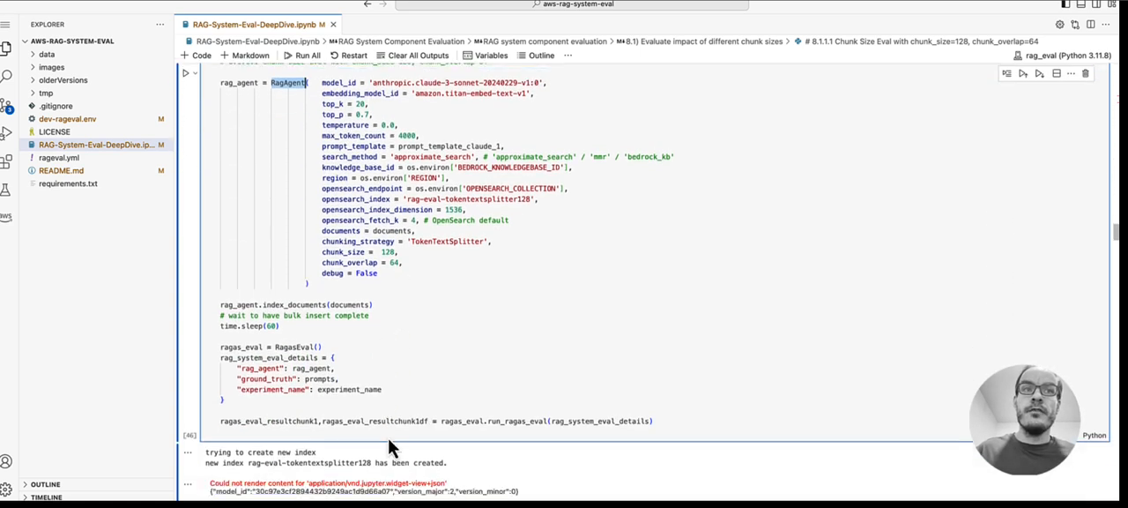
Highlight the run_ragas_eval call and reveal all RAGAS means, faithfulness 0.95 and answer correctness 0.77.
left_click(668, 420)
left_click_drag(653, 421, 438, 420)
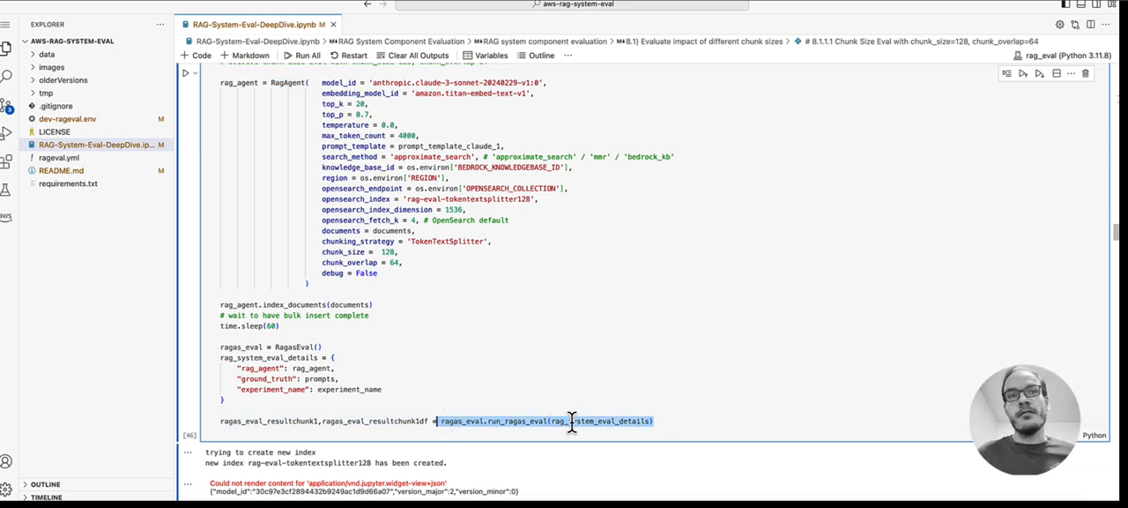
scroll(597, 483, "down", 2)
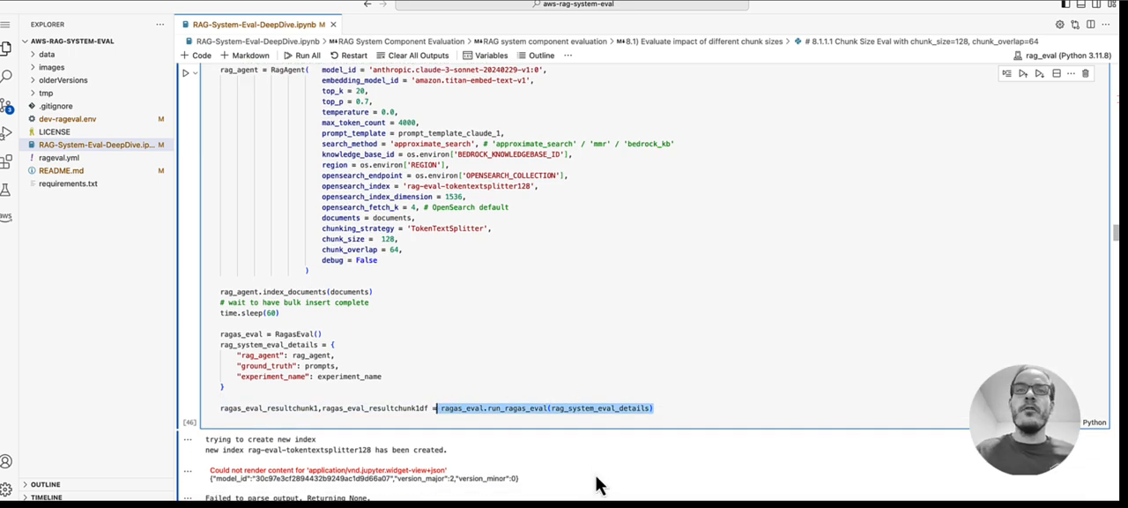
scroll(598, 483, "down", 1)
scroll(597, 484, "down", 1)
scroll(598, 483, "down", 1)
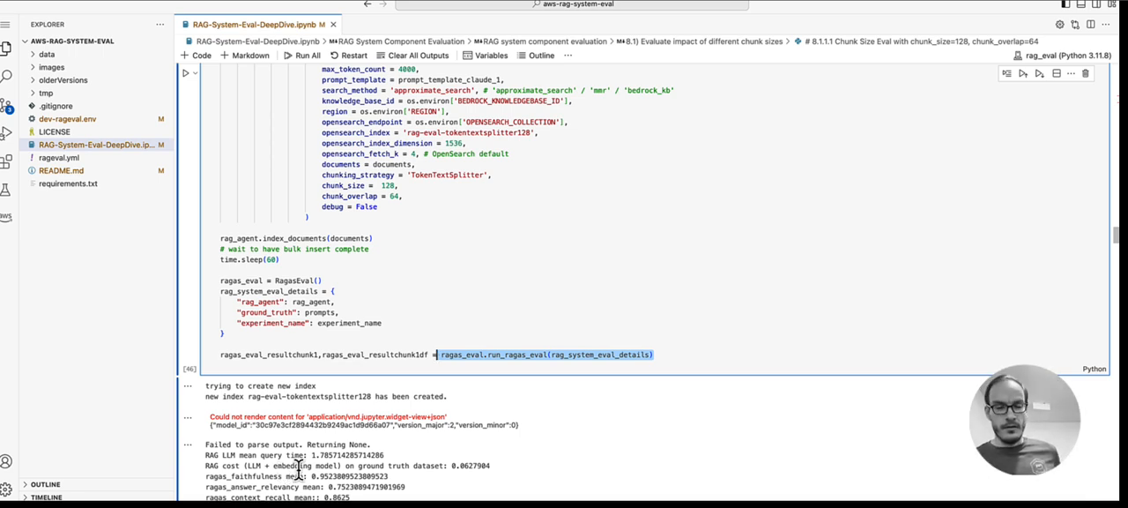
scroll(295, 472, "down", 1)
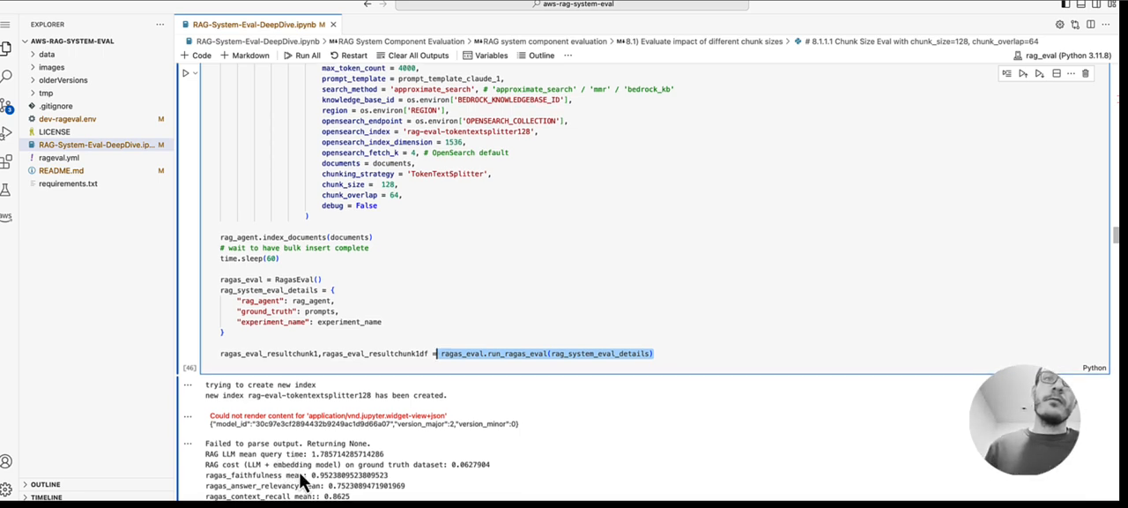
scroll(298, 467, "down", 1)
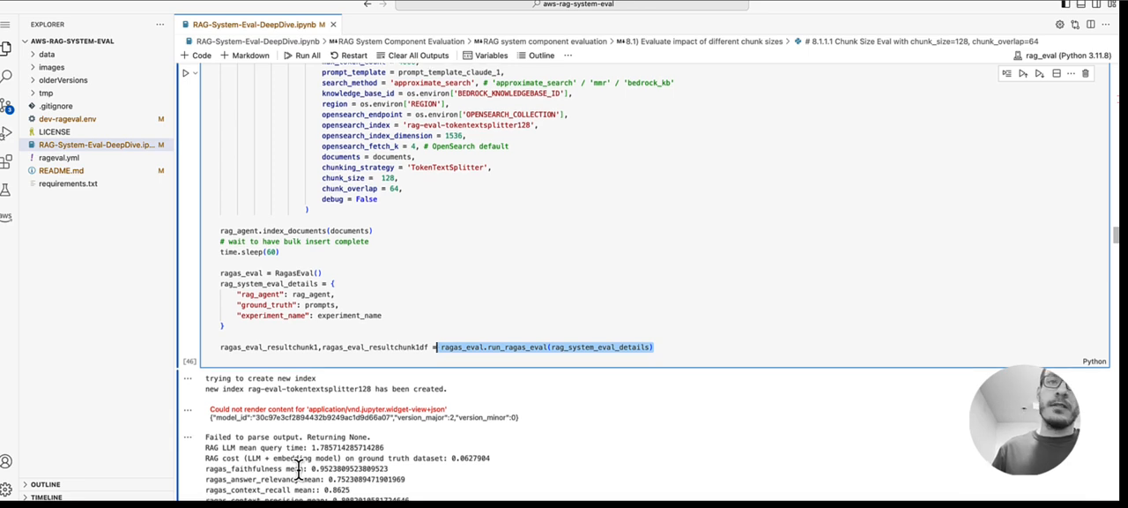
scroll(298, 467, "down", 1)
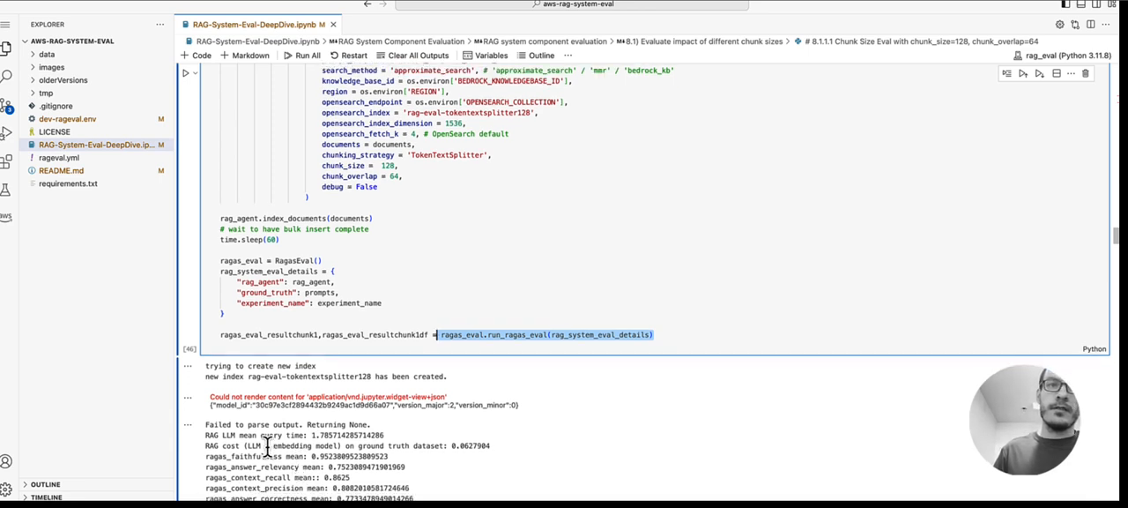
scroll(267, 445, "down", 1)
scroll(267, 445, "down", 1)
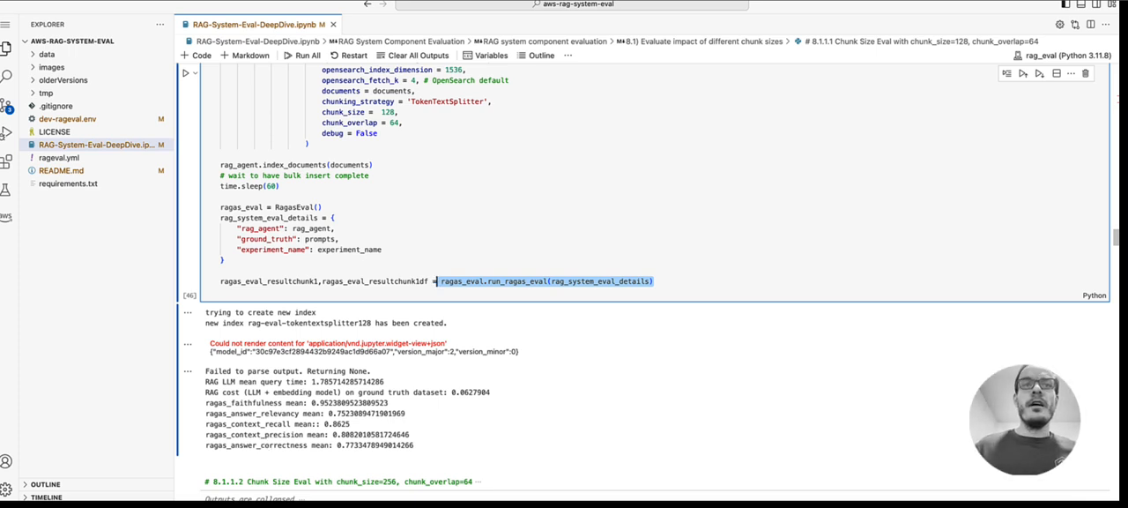
mouse_move(644, 459)
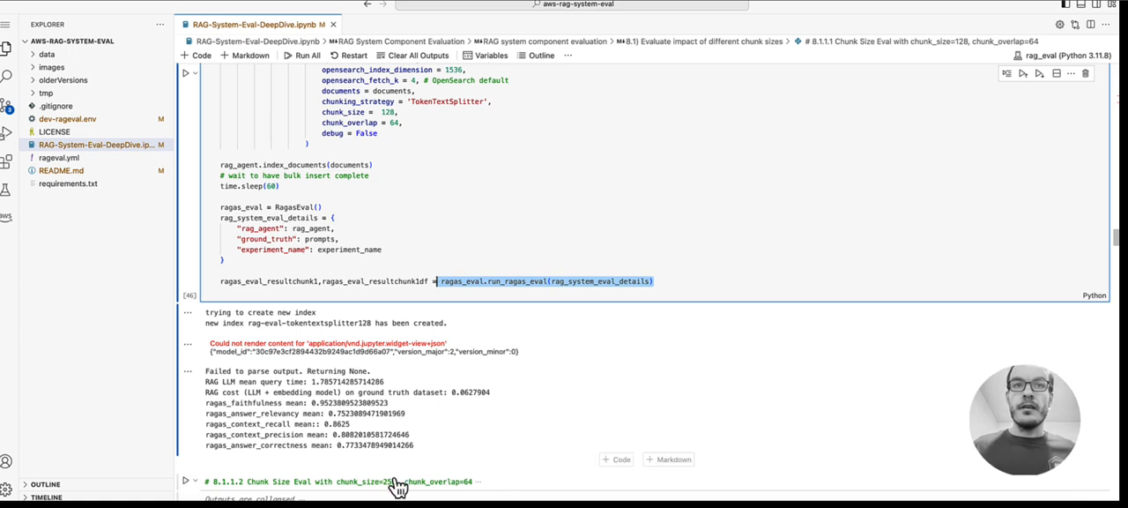
scroll(395, 489, "down", 1)
scroll(395, 489, "down", 2)
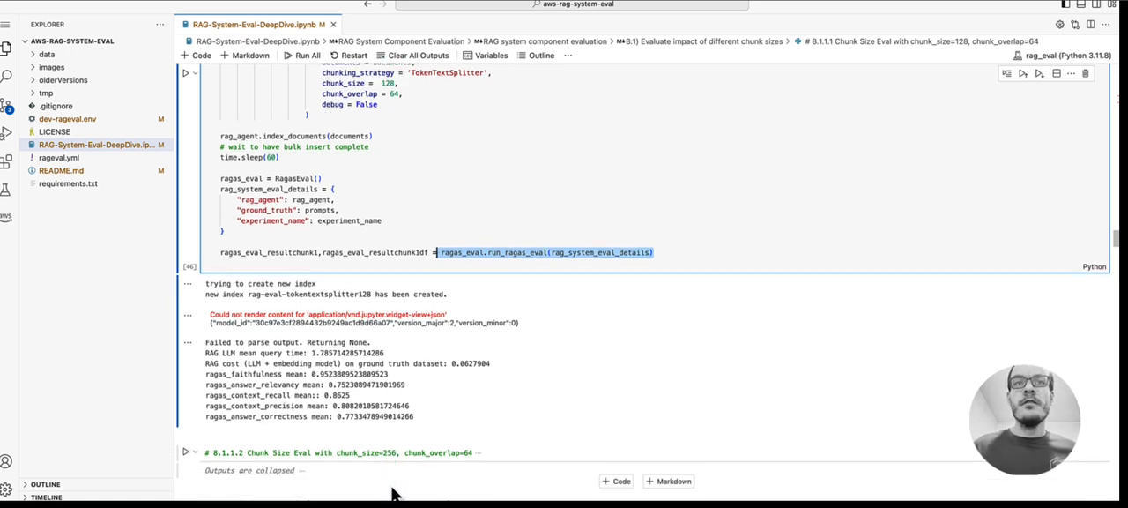
scroll(396, 467, "down", 3)
scroll(401, 441, "down", 3)
mouse_move(395, 409)
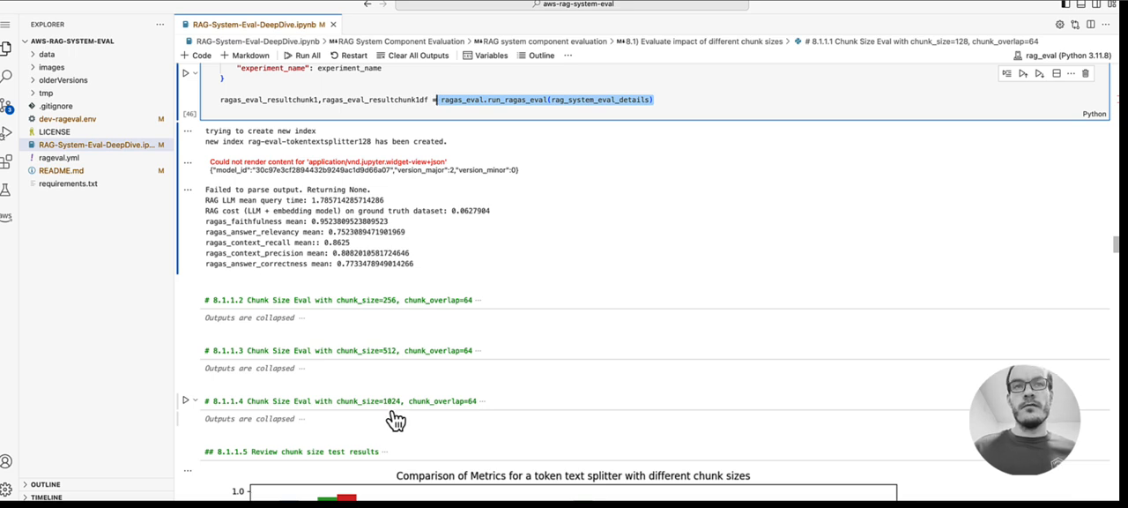
scroll(397, 419, "down", 4)
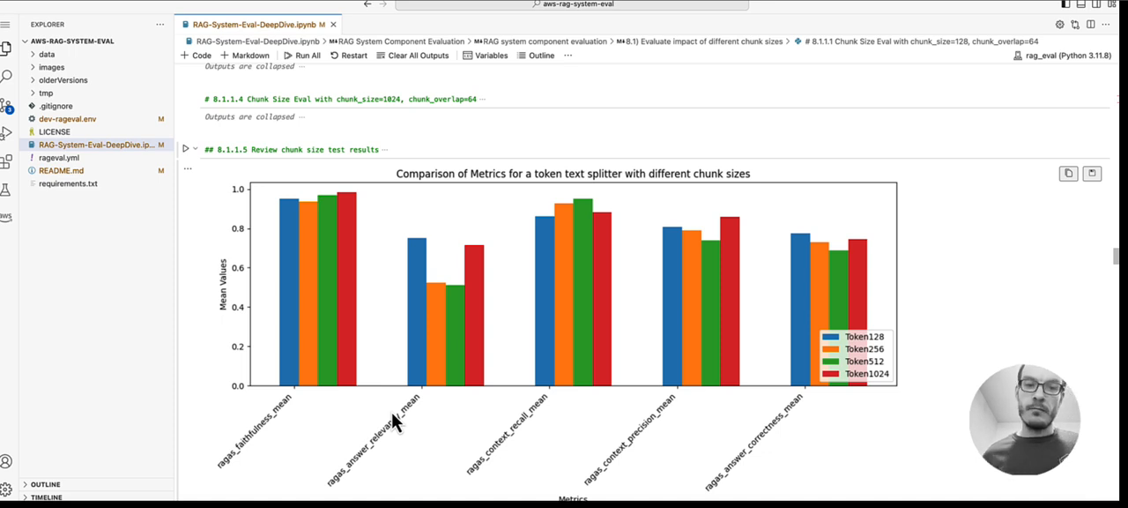
scroll(395, 423, "down", 10)
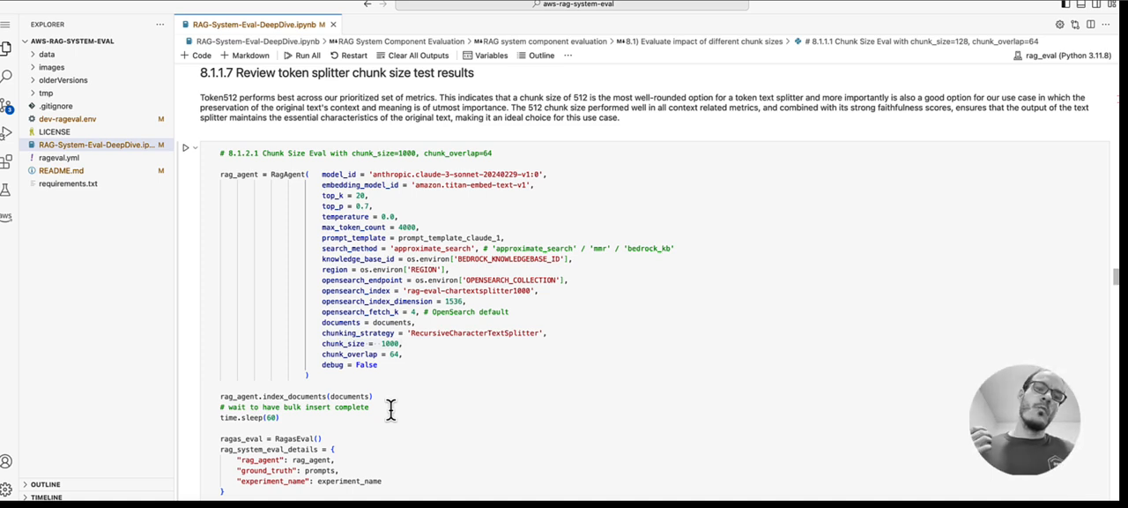
Highlight chunk_size 1000, then scroll past the char splitter chart to sections 8.1.3 and 8.2.
double_click(389, 342)
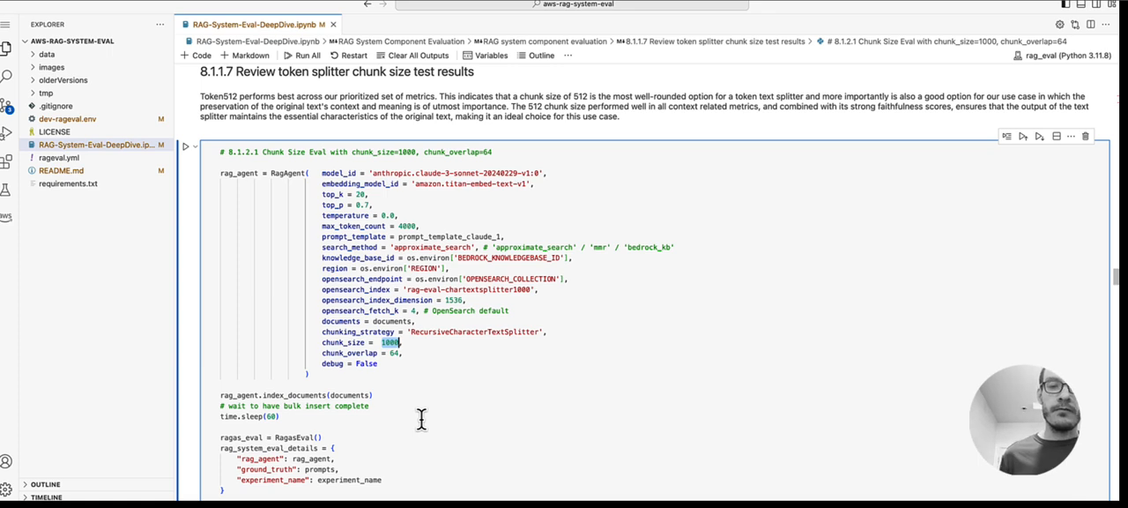
left_click_drag(1115, 282, 1115, 318)
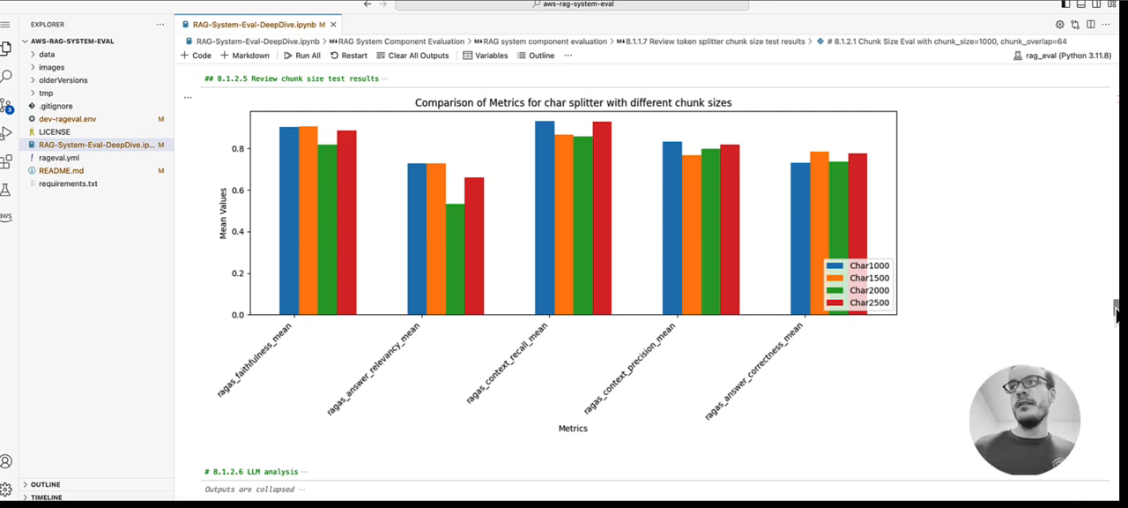
left_click_drag(1116, 309, 1115, 328)
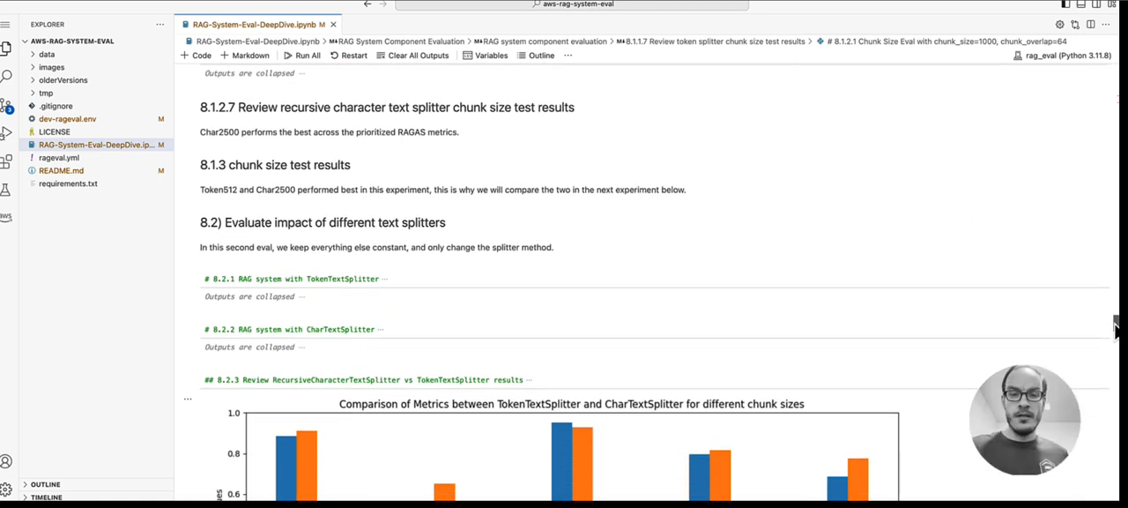
left_click_drag(1115, 328, 1115, 329)
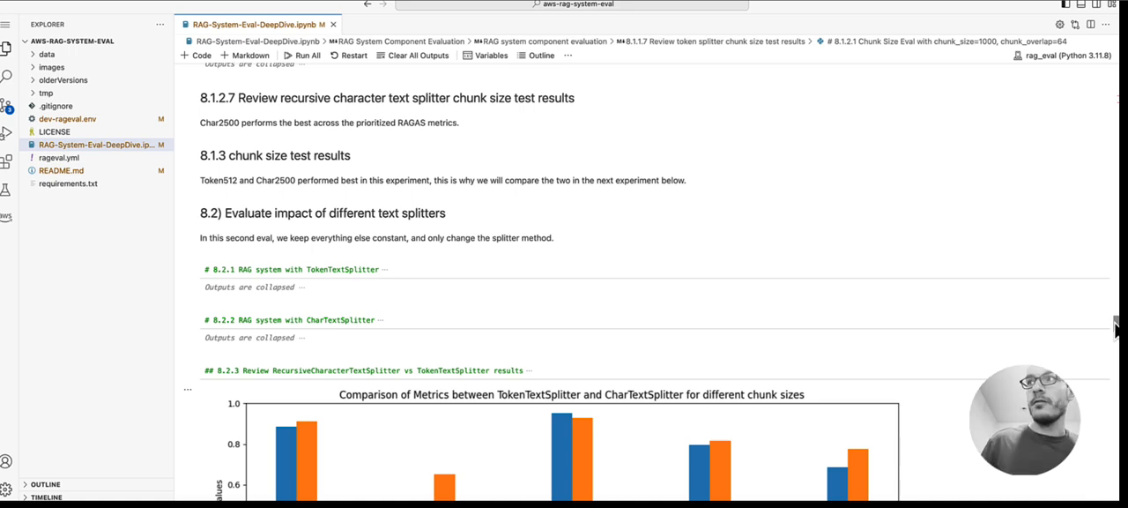
left_click_drag(1116, 328, 1115, 339)
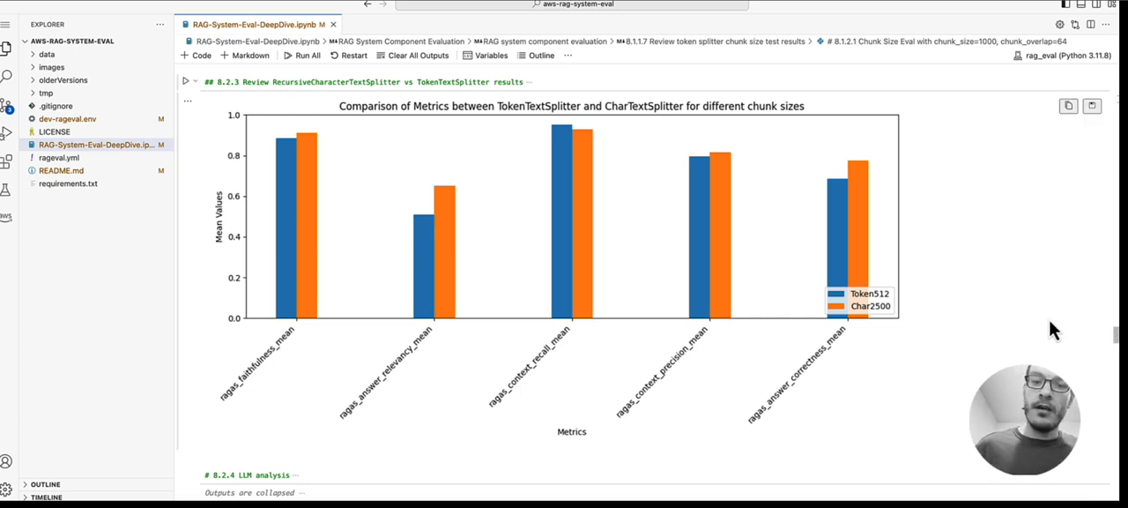
mouse_move(565, 146)
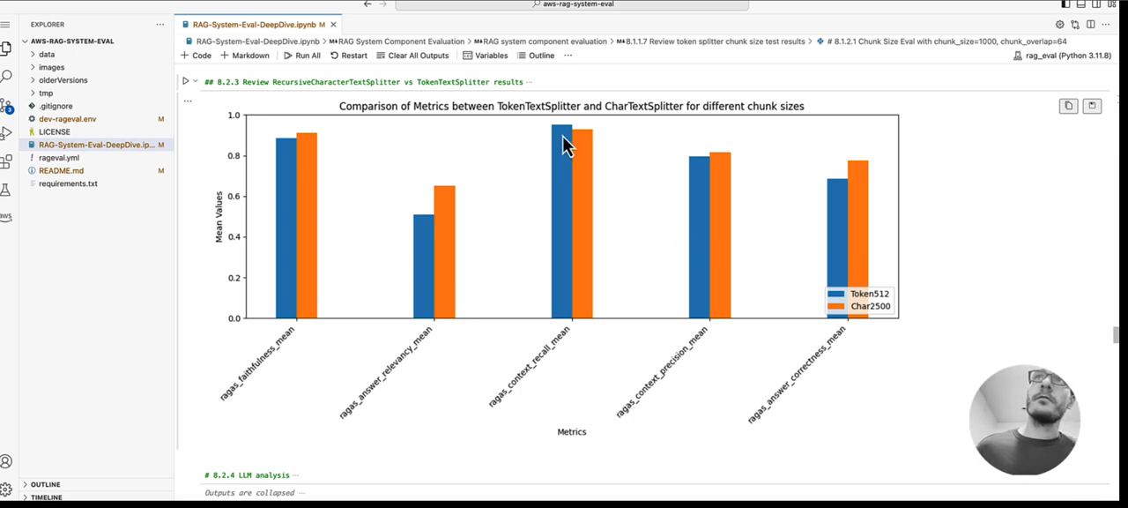
Jump from the Token512 vs Char2500 chart to section 8.3's Titan embedding RagAgent cell.
left_click(1112, 348)
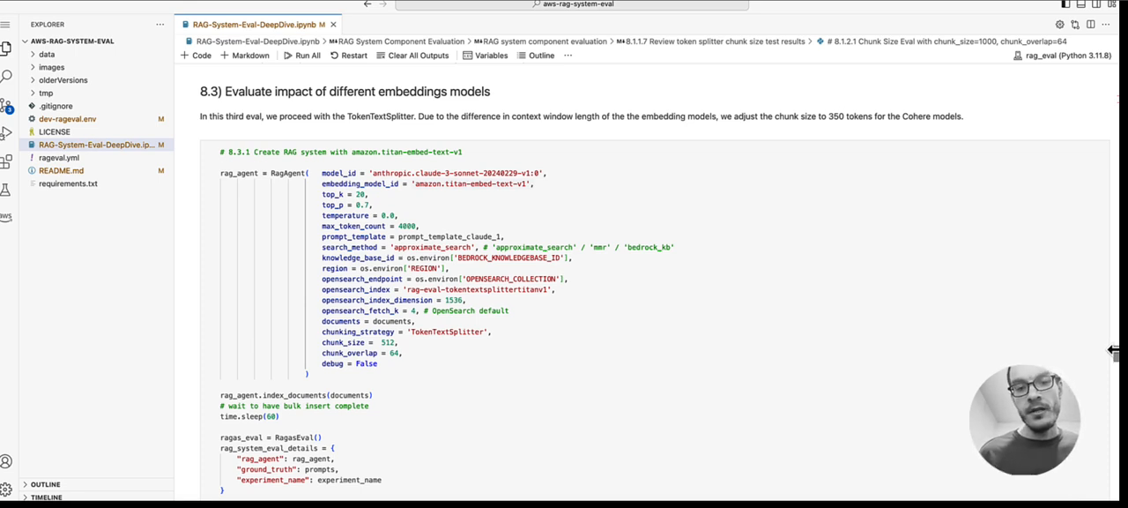
left_click_drag(1115, 352, 1115, 388)
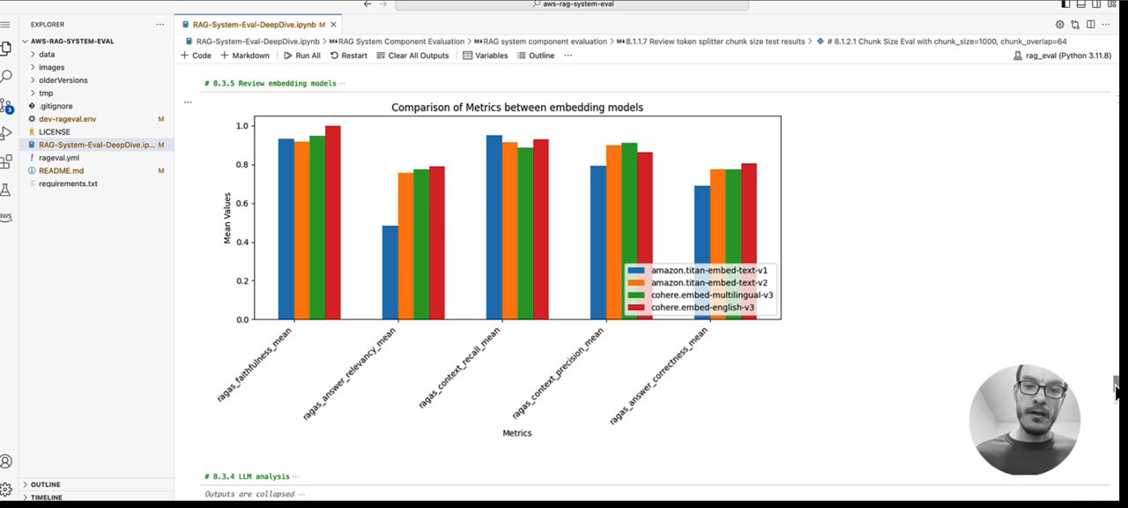
left_click_drag(1115, 388, 1115, 403)
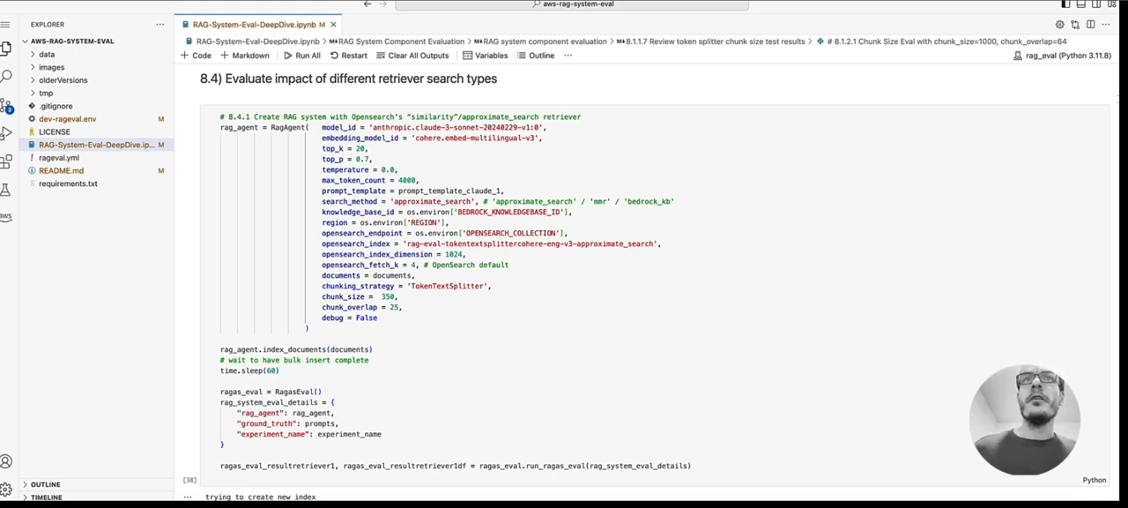
Highlight approximate_search in cell 8.4.1 and scroll past the retriever chart to section 8.5's PROMPT_CLAUDE_1 cell.
double_click(443, 201)
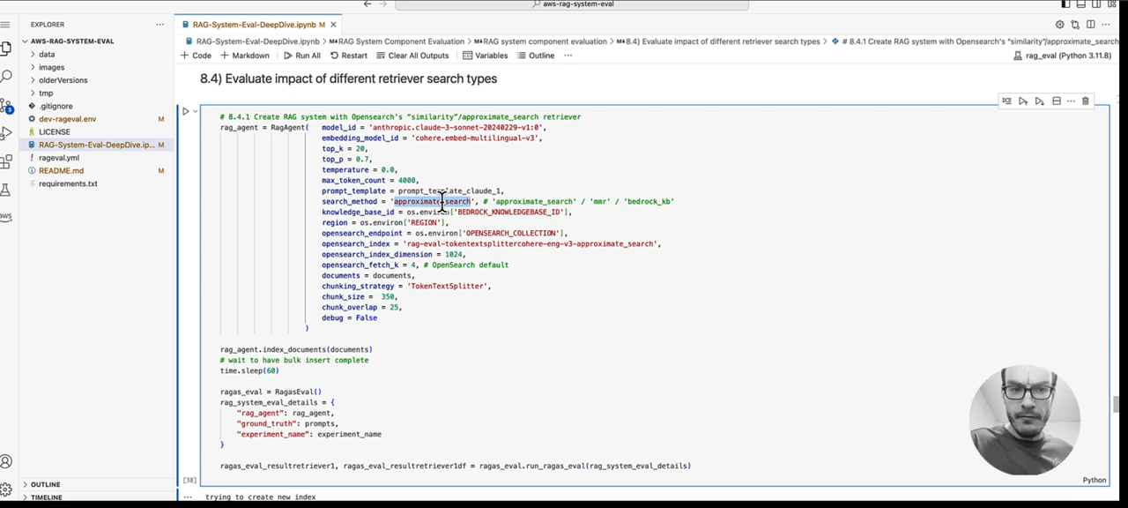
mouse_move(543, 188)
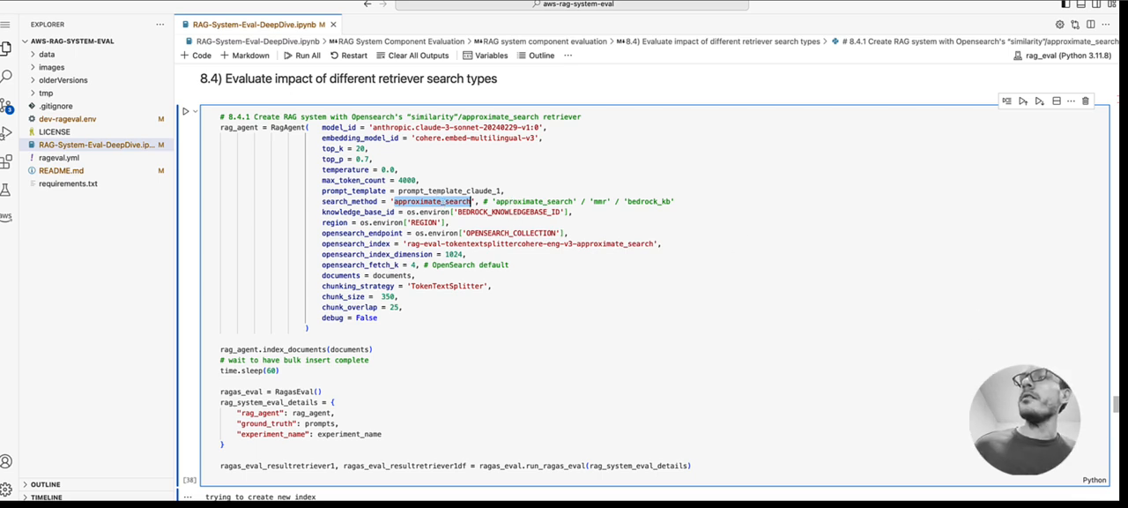
left_click_drag(1116, 406, 1116, 438)
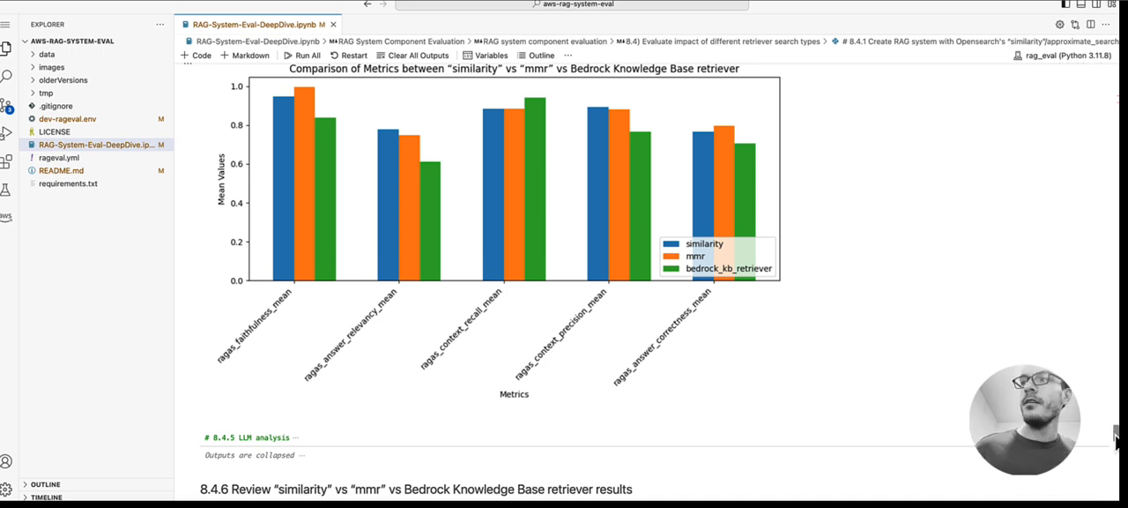
left_click_drag(1116, 432, 1116, 458)
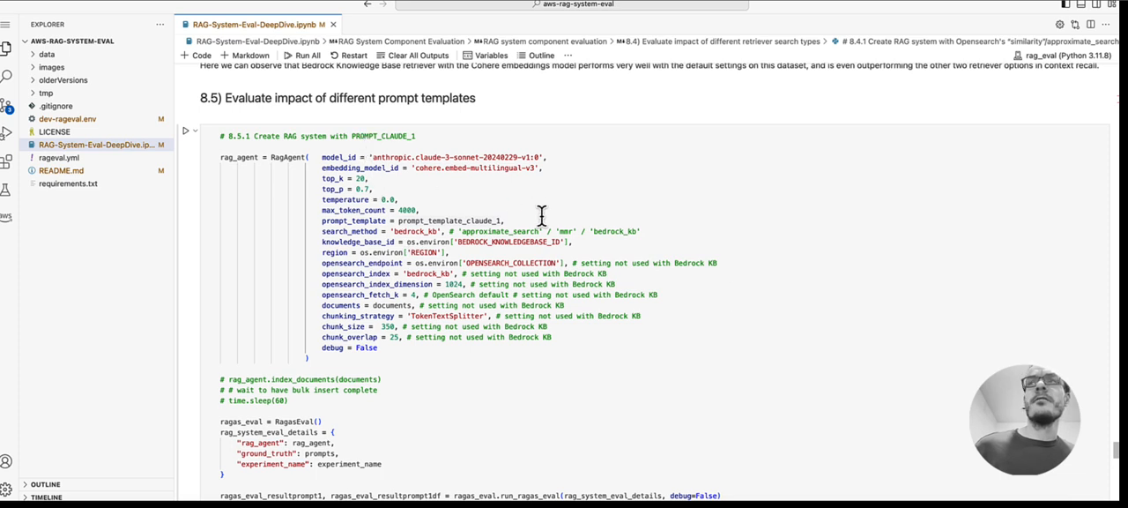
scroll(541, 221, "down", 10)
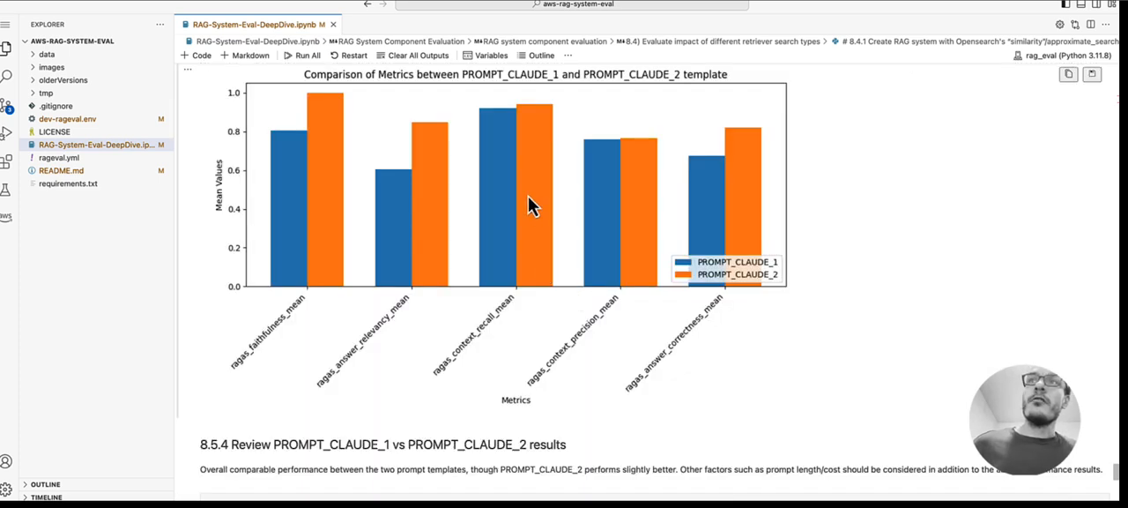